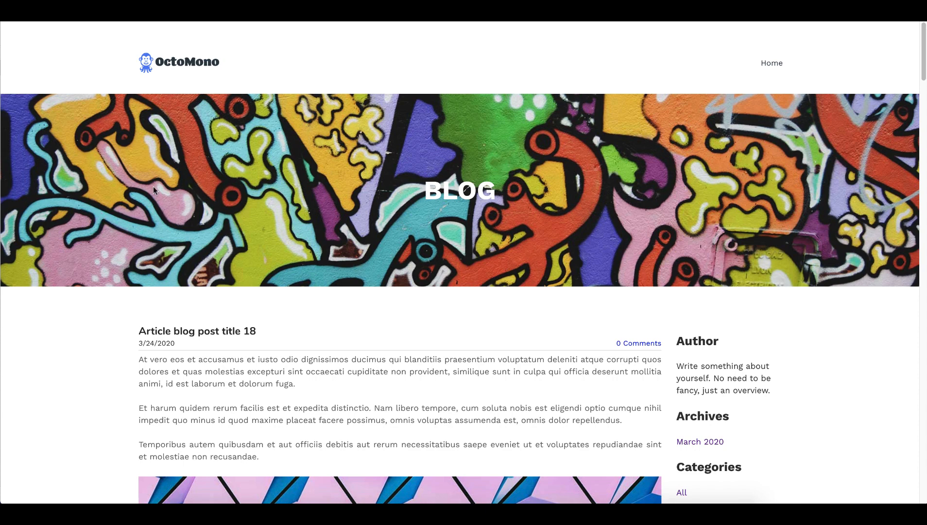
Look through the published blog page to examine how its posts are laid out.
scroll(149, 194, down, 5)
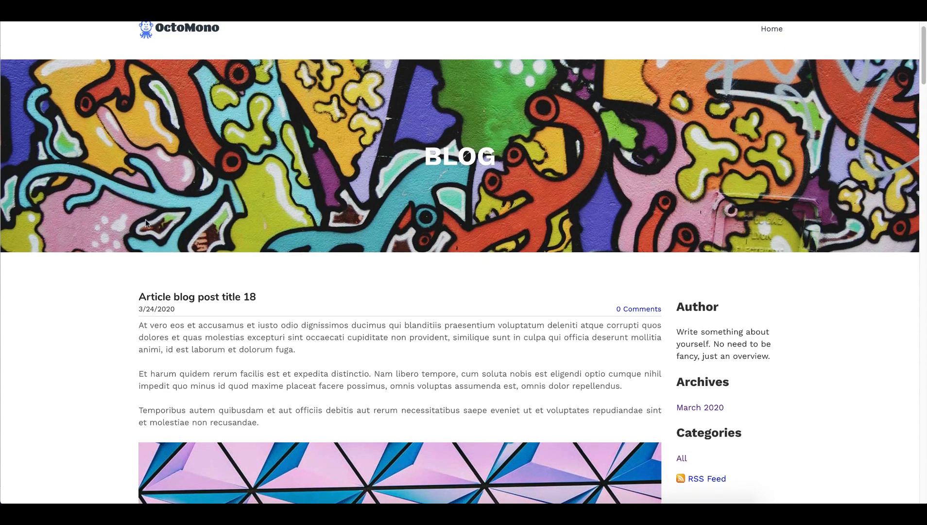
scroll(142, 222, down, 10)
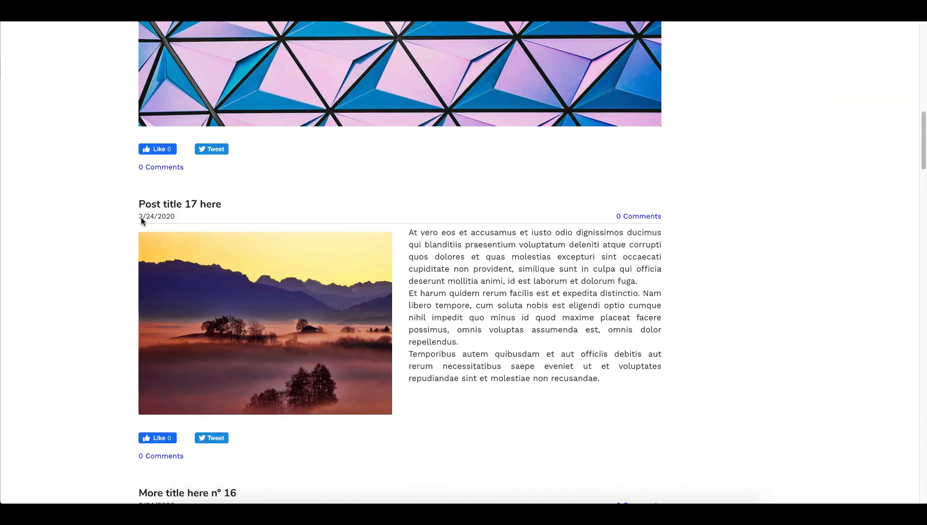
scroll(111, 222, down, 10)
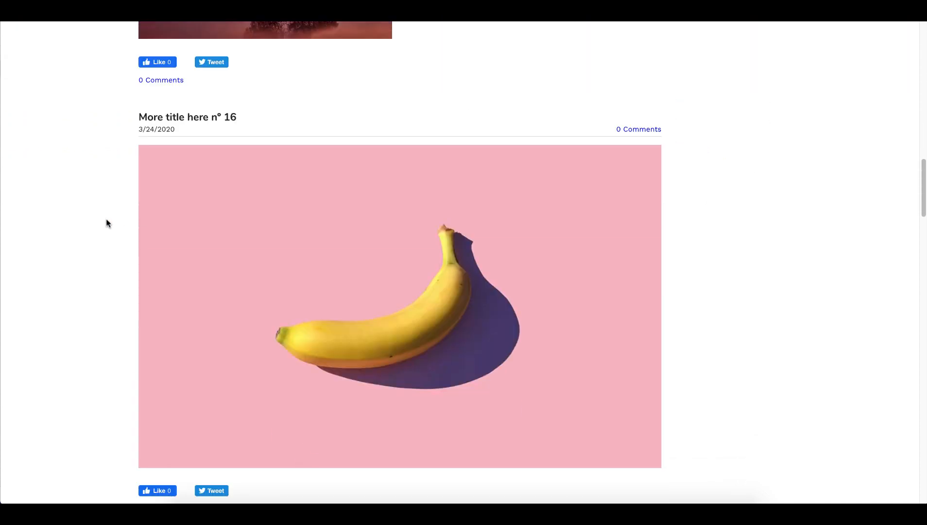
scroll(106, 220, down, 3)
scroll(106, 219, up, 20)
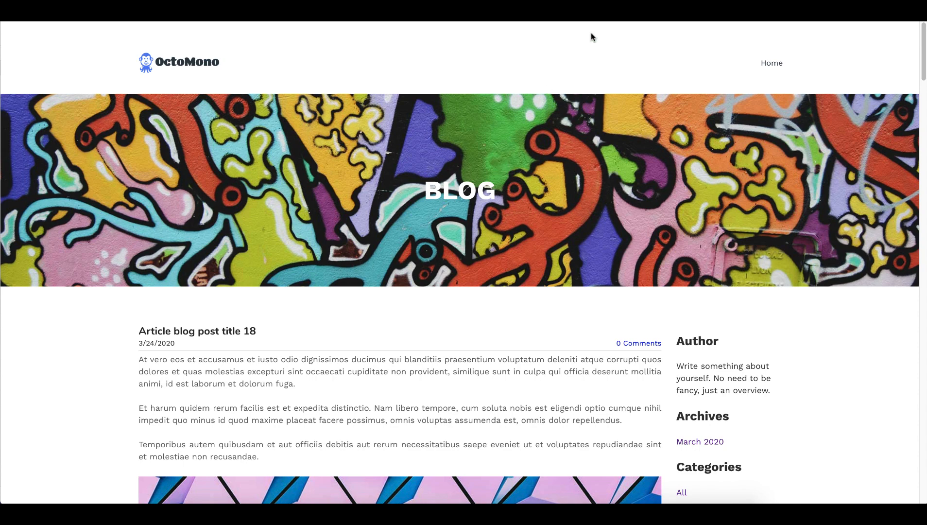
Switch to the Weebly editor and add the OctoMono app element to the blog sidebar, above Author.
click(550, 11)
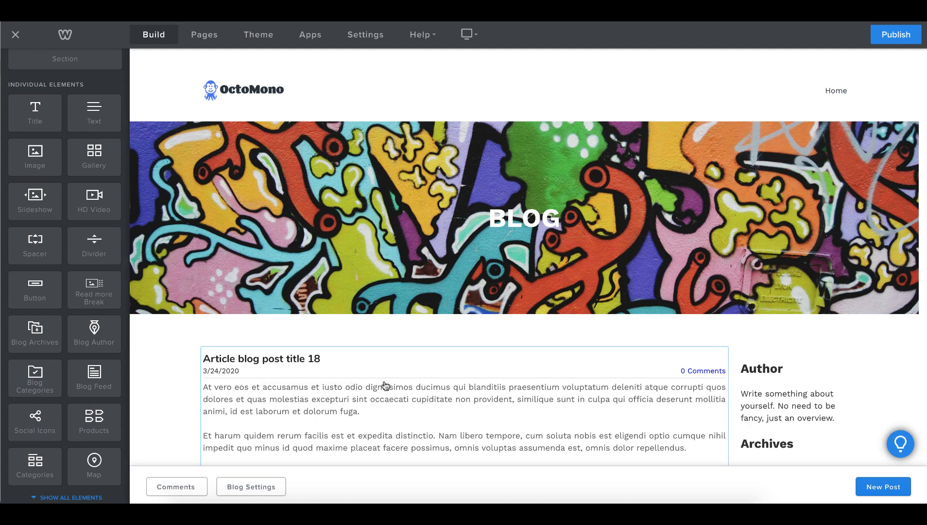
scroll(73, 369, down, 3)
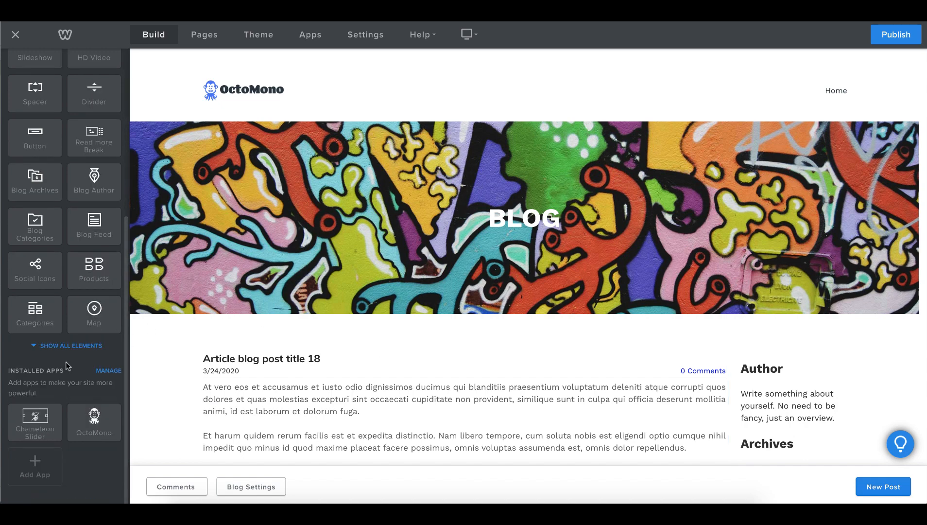
drag(96, 417, 756, 333)
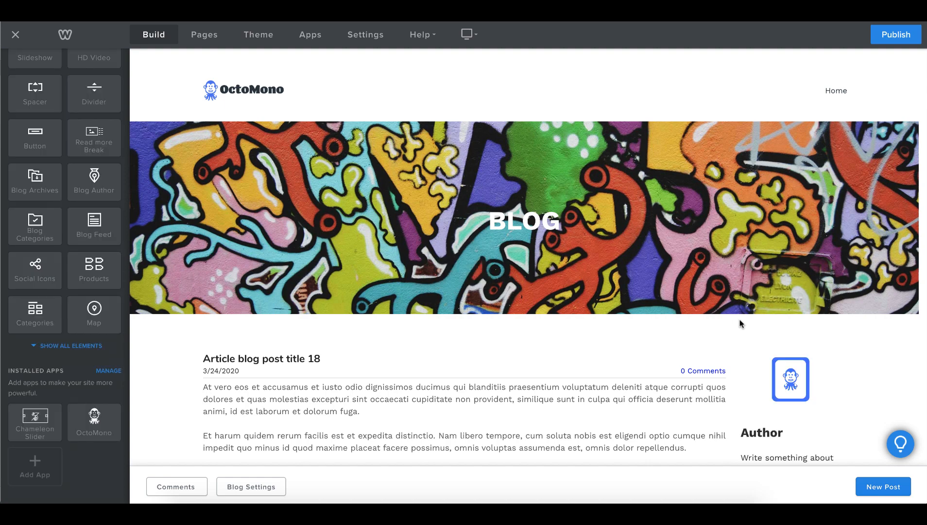
Open the settings of the added OctoMono element and choose Blog Tiles as its element type.
click(798, 364)
click(780, 203)
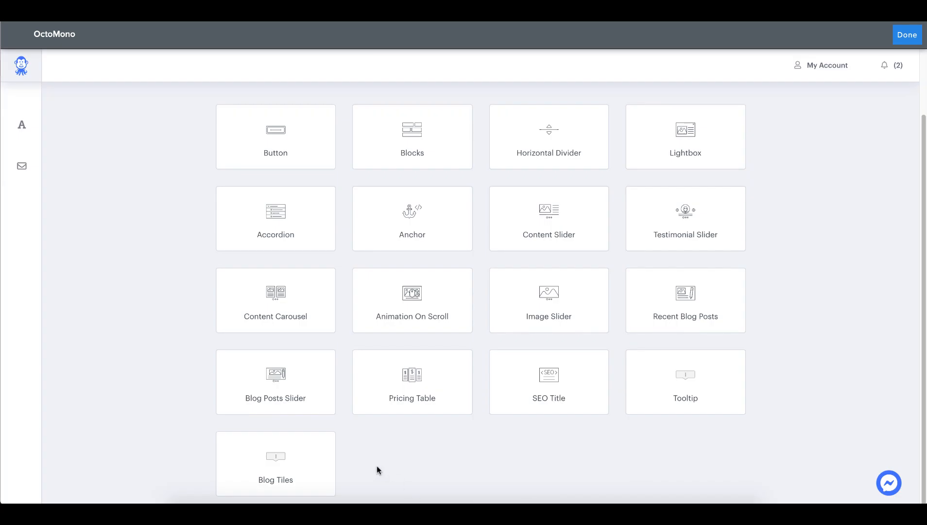
click(290, 461)
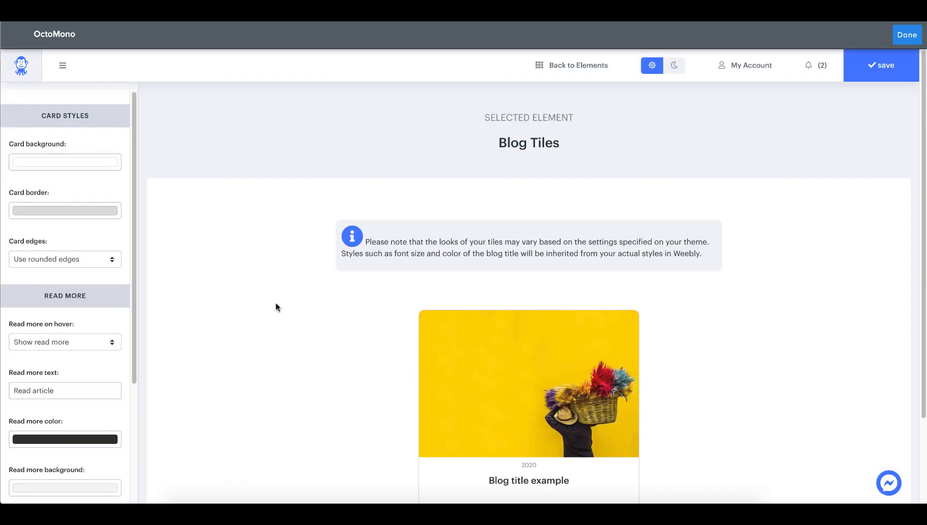
Examine the tile preview, try the other card edges option, and return the card edges to Use rounded edges.
scroll(275, 303, down, 2)
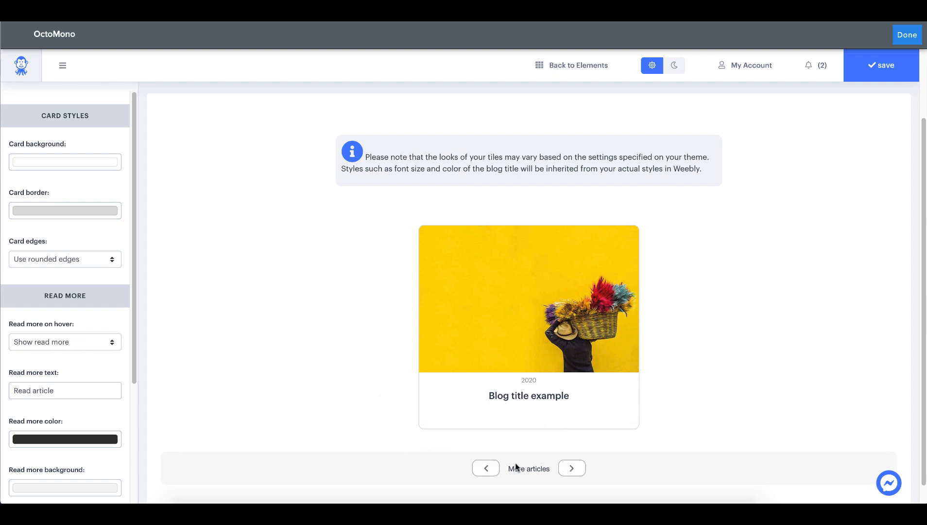
drag(509, 468, 550, 465)
click(526, 466)
click(77, 263)
click(77, 274)
click(76, 265)
click(76, 249)
Try Hide read more for the tile's hover text and set the option back to Show read more.
scroll(84, 290, down, 3)
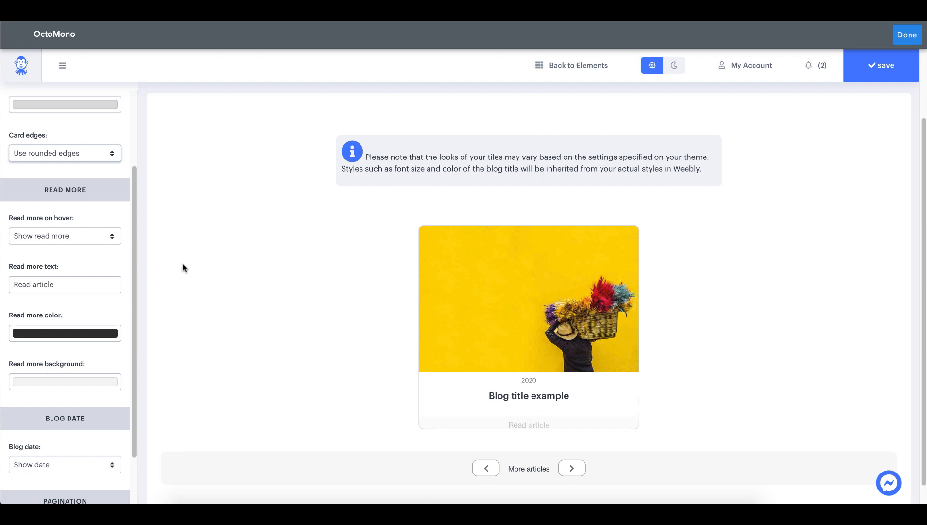
click(85, 238)
click(77, 247)
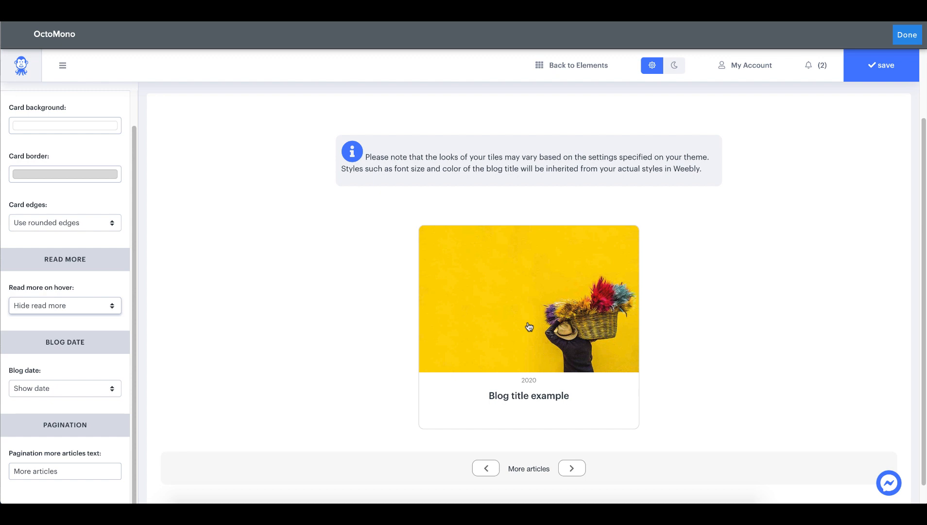
click(98, 304)
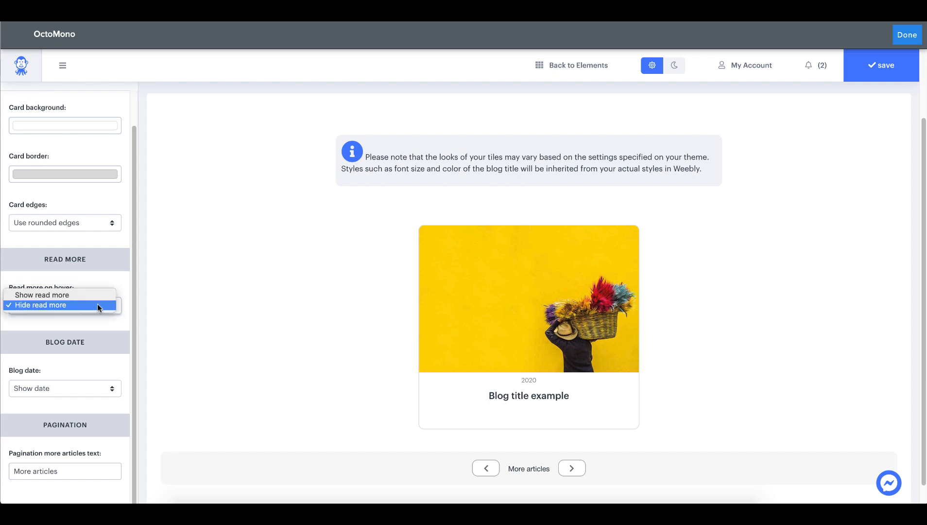
click(90, 297)
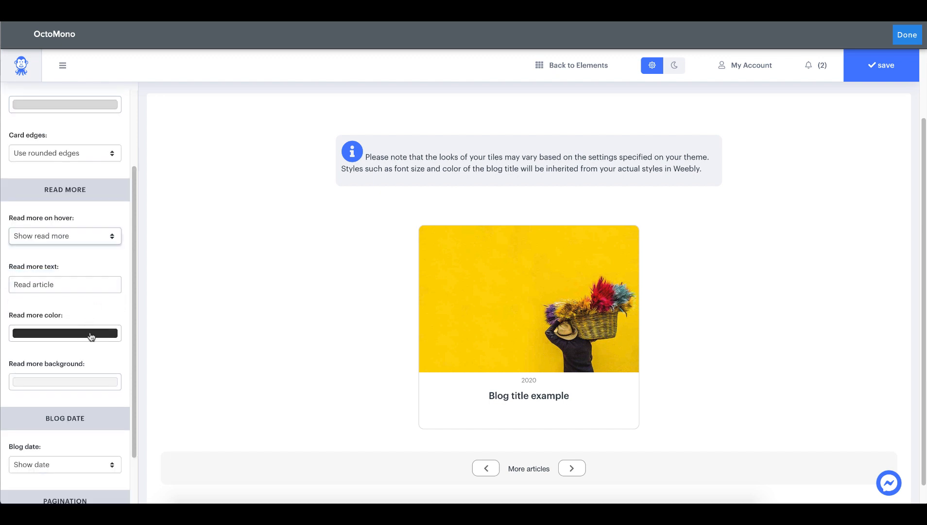
mouse_move(441, 326)
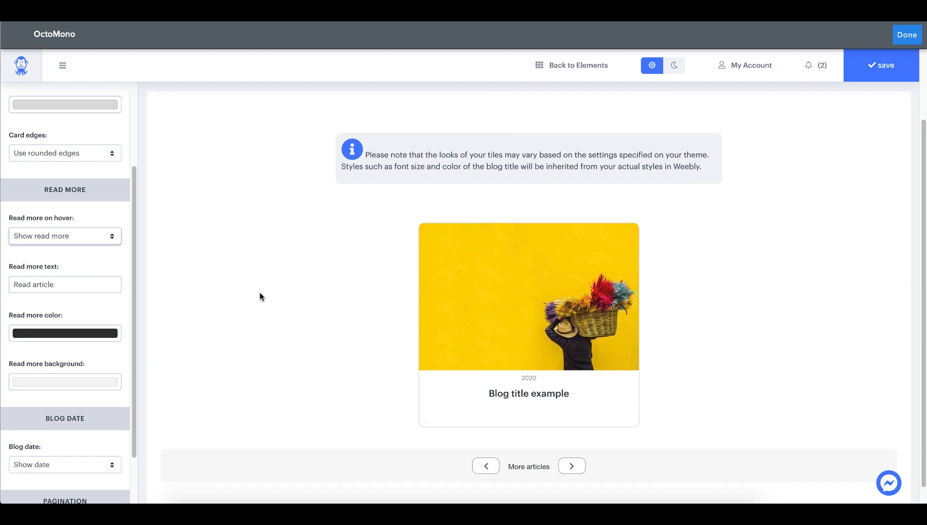
Try hiding the blog date on the tile and set the option back to Show date.
scroll(88, 313, down, 2)
scroll(89, 313, down, 1)
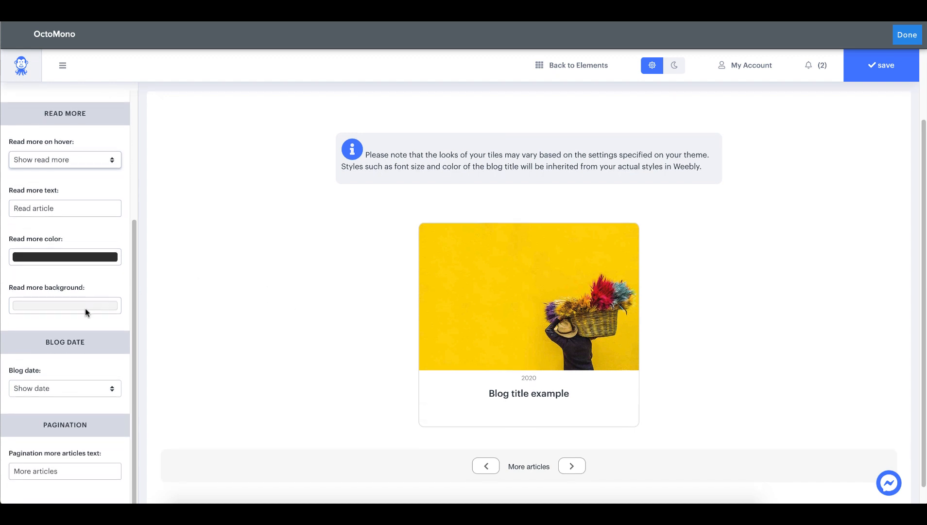
click(81, 389)
click(80, 394)
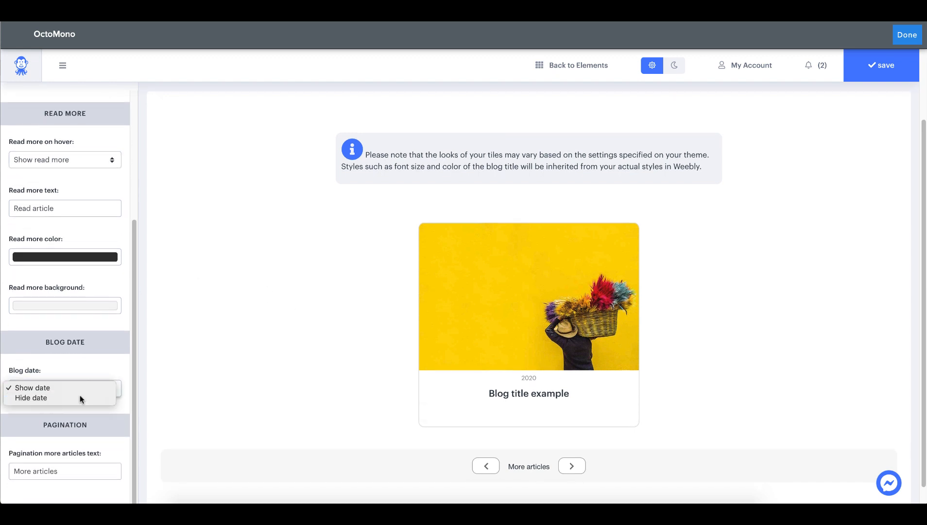
click(79, 391)
click(77, 378)
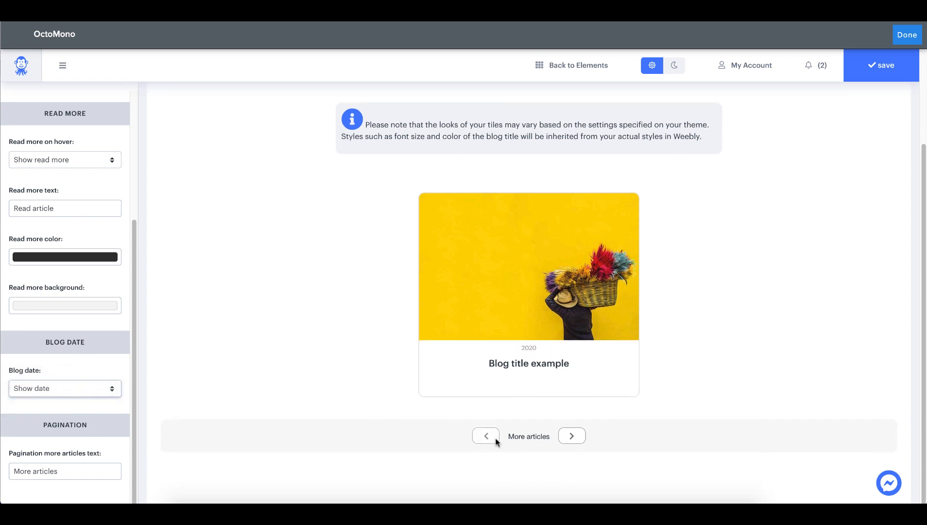
Set the pagination text to "Show more articles" and save the Blog Tiles settings.
triple_click(62, 468)
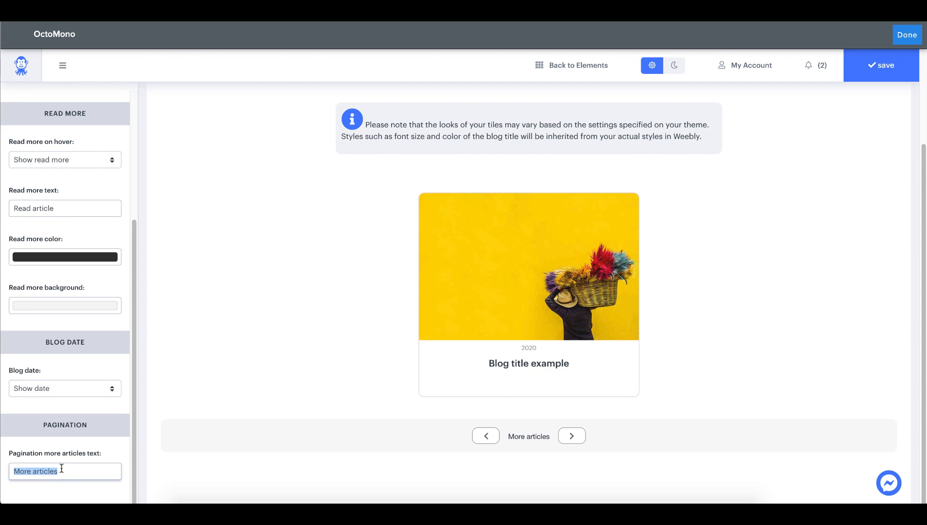
text(Show more )
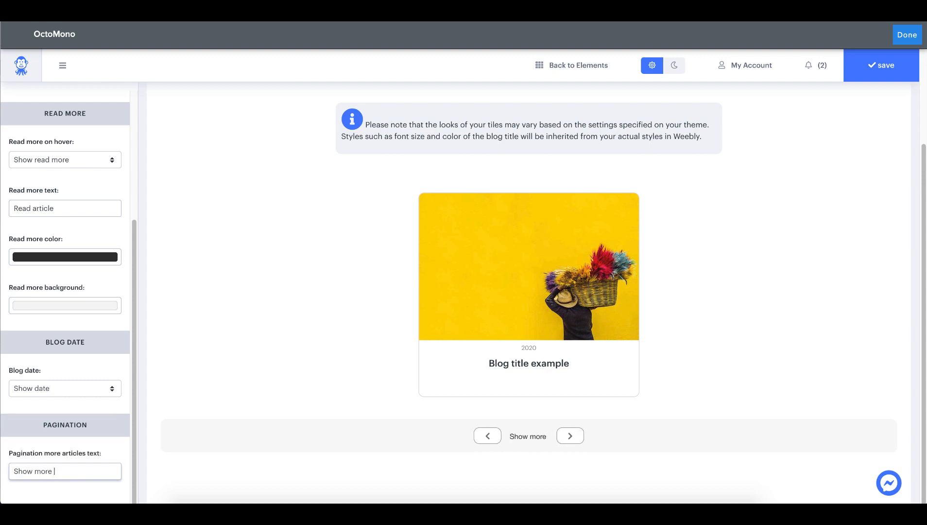
text(articles)
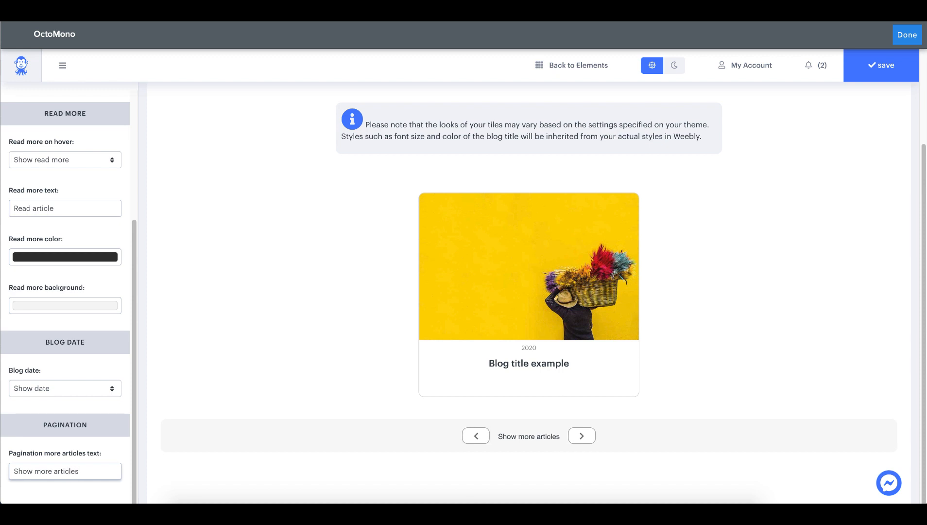
click(198, 318)
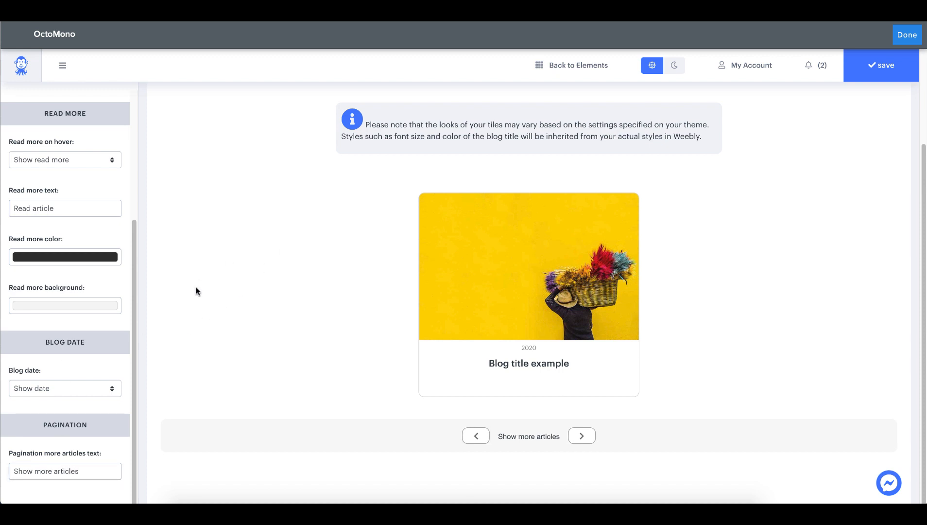
click(871, 78)
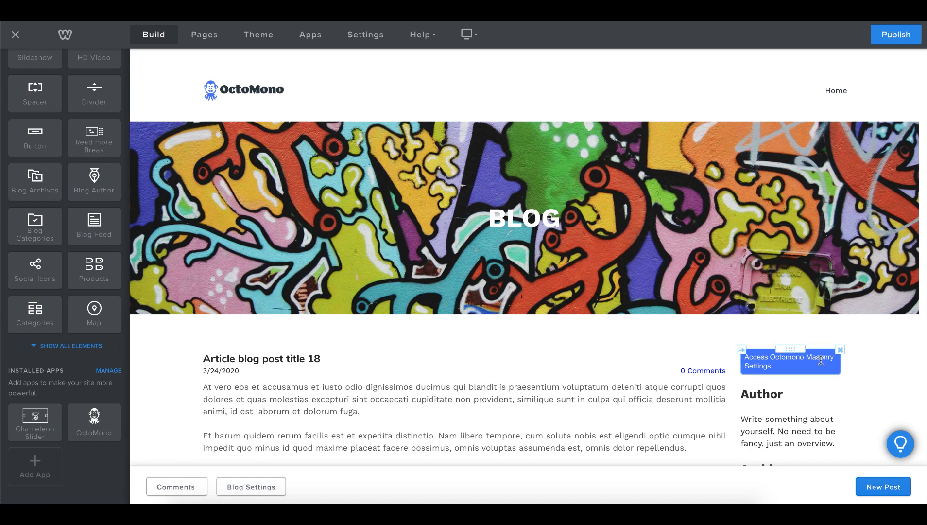
Review the blog page in the editor and publish the site.
scroll(639, 286, down, 1)
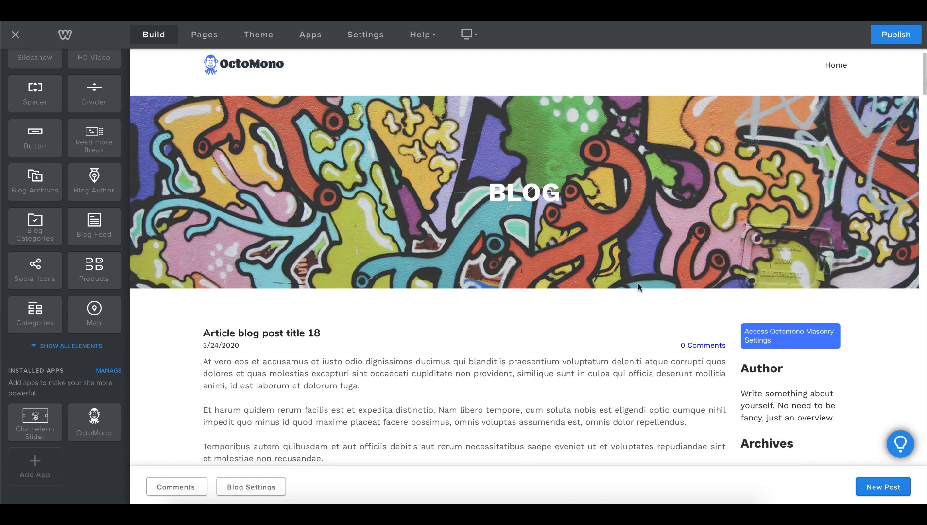
scroll(458, 281, down, 3)
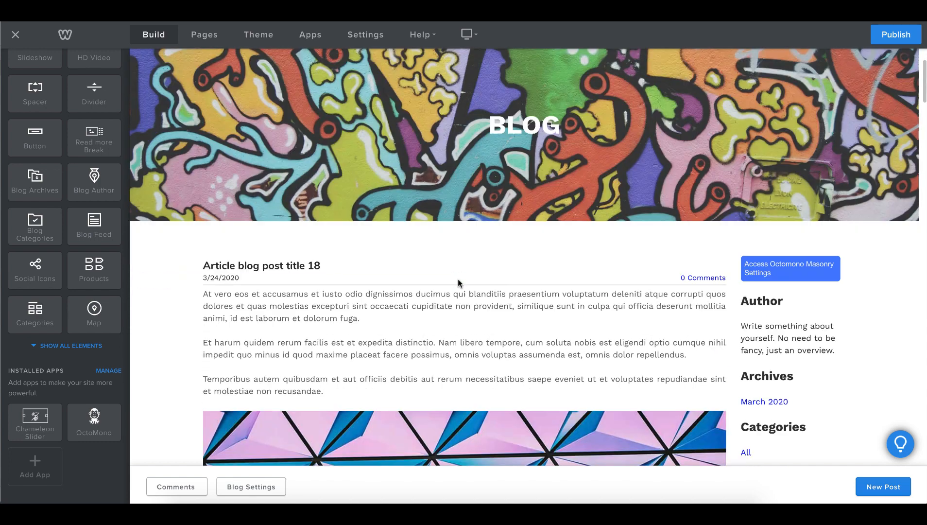
scroll(457, 286, down, 5)
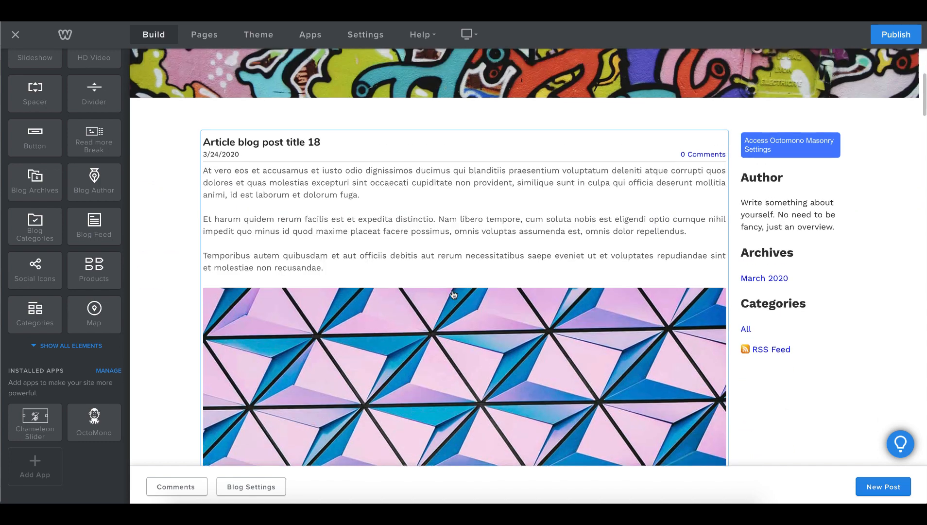
scroll(453, 291, up, 2)
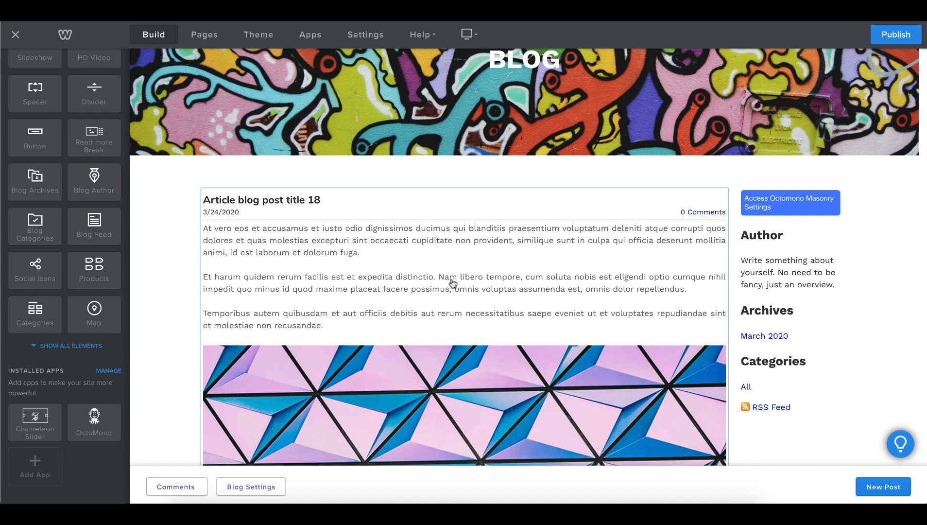
click(890, 41)
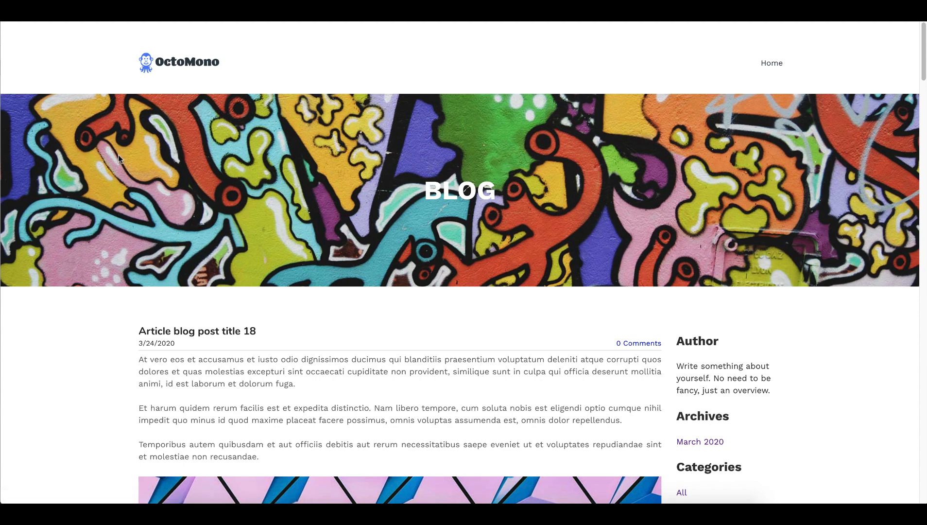
Examine the tile layout, hover effect and pagination bar on the published blog page.
scroll(110, 147, down, 3)
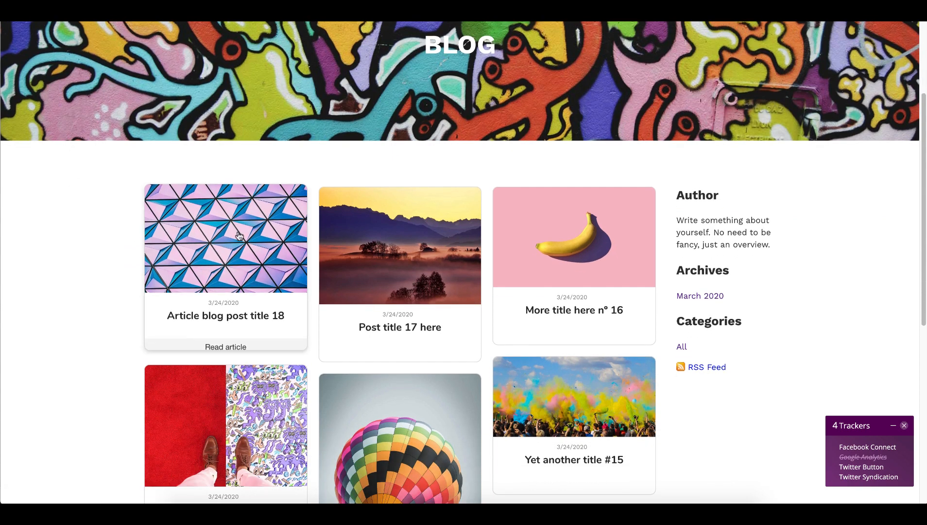
mouse_move(594, 271)
scroll(594, 271, down, 5)
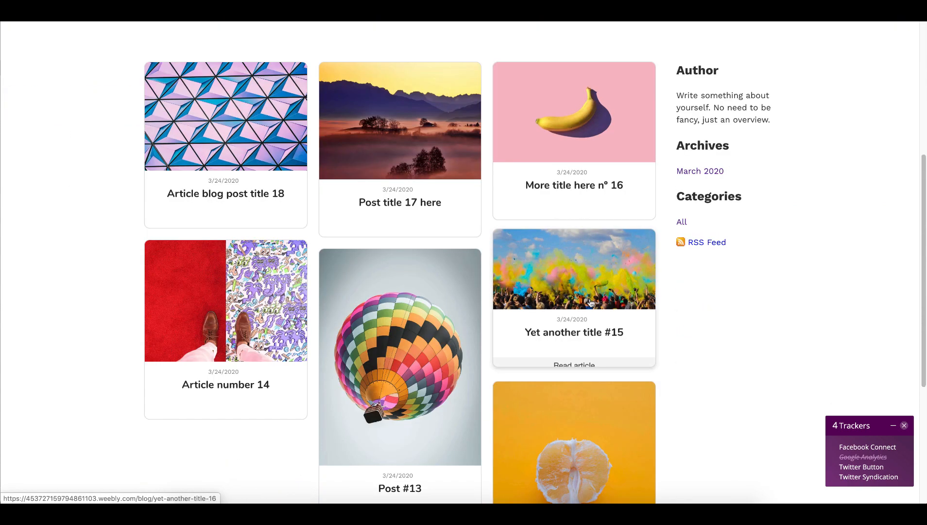
scroll(462, 305, down, 2)
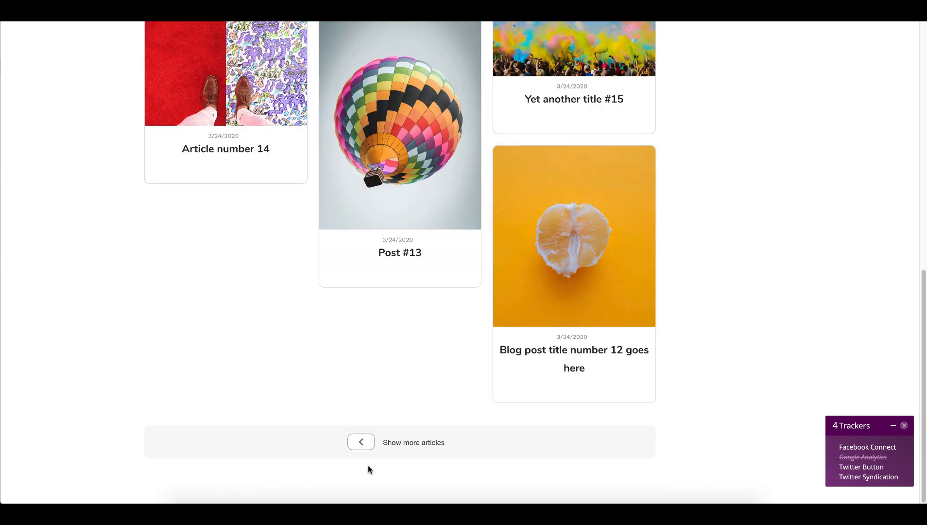
Page back through the older articles with the blog's pagination, looking over the second page and opening the third.
click(363, 443)
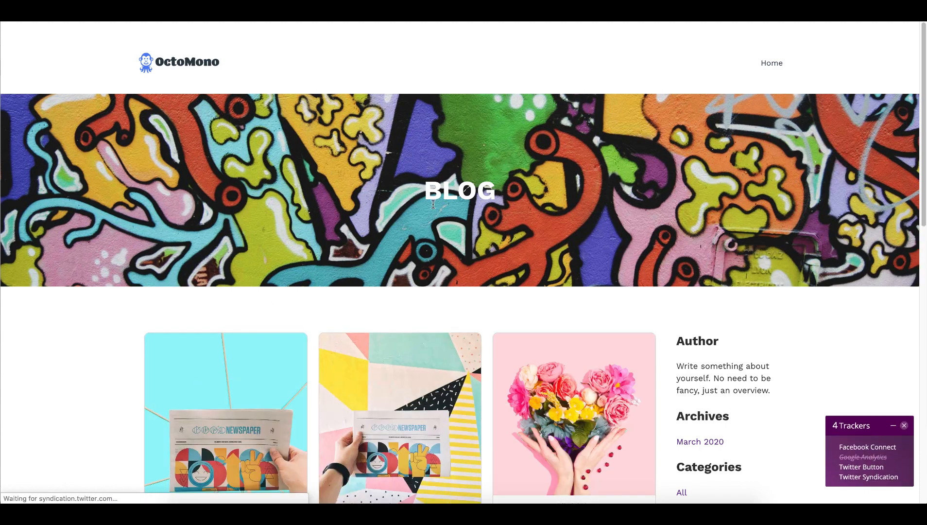
scroll(471, 211, down, 1)
scroll(472, 214, down, 8)
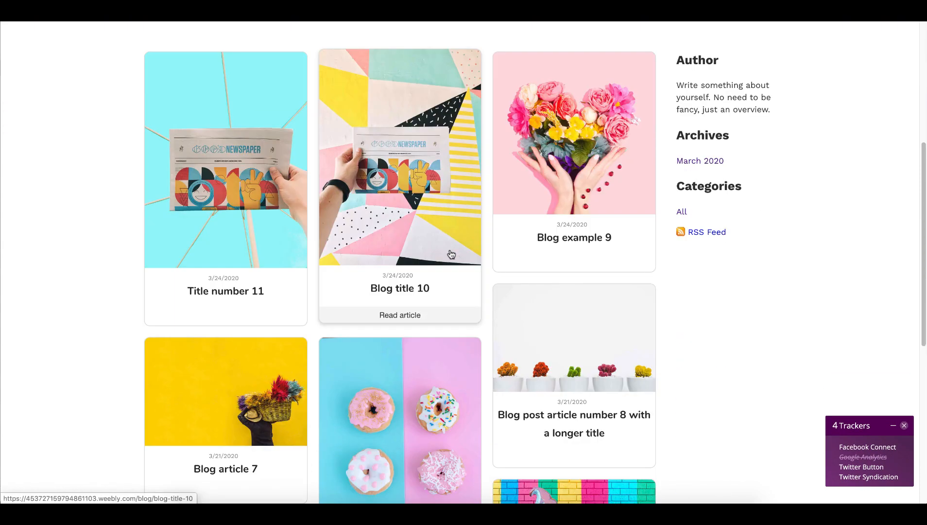
scroll(450, 257, down, 3)
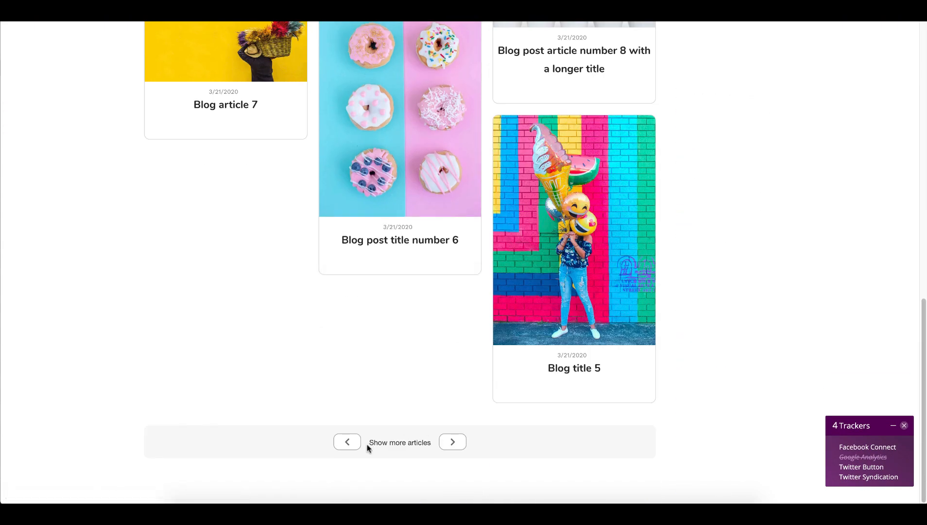
click(348, 446)
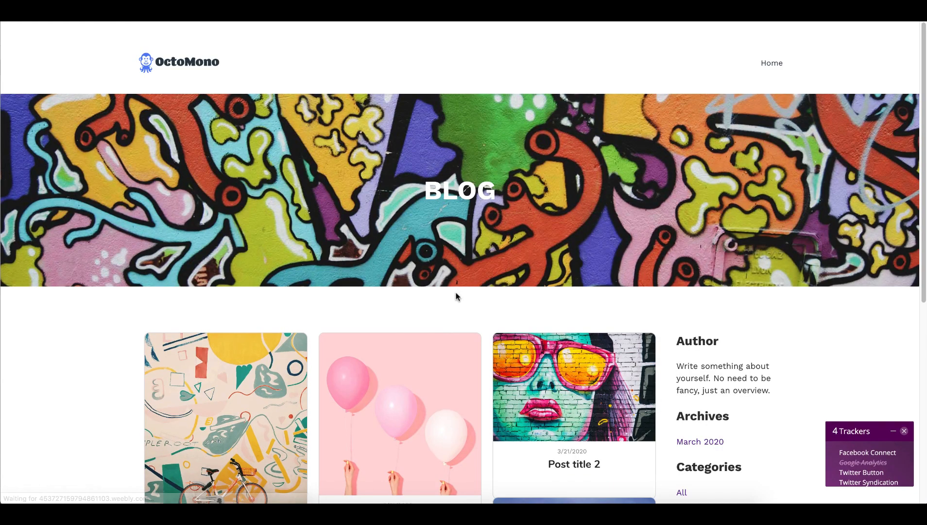
Look over the third page of blog tiles and return to the second page of articles with the pagination.
scroll(443, 255, down, 1)
scroll(442, 255, down, 5)
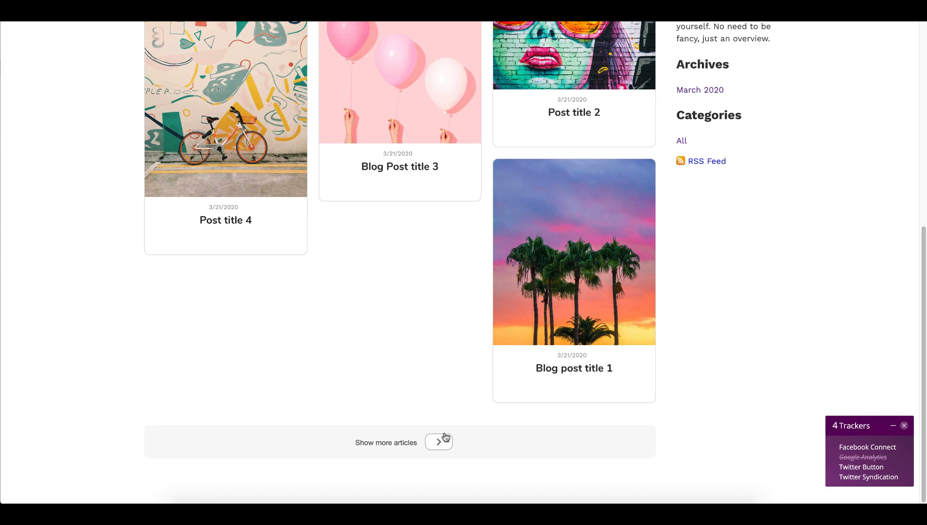
click(444, 444)
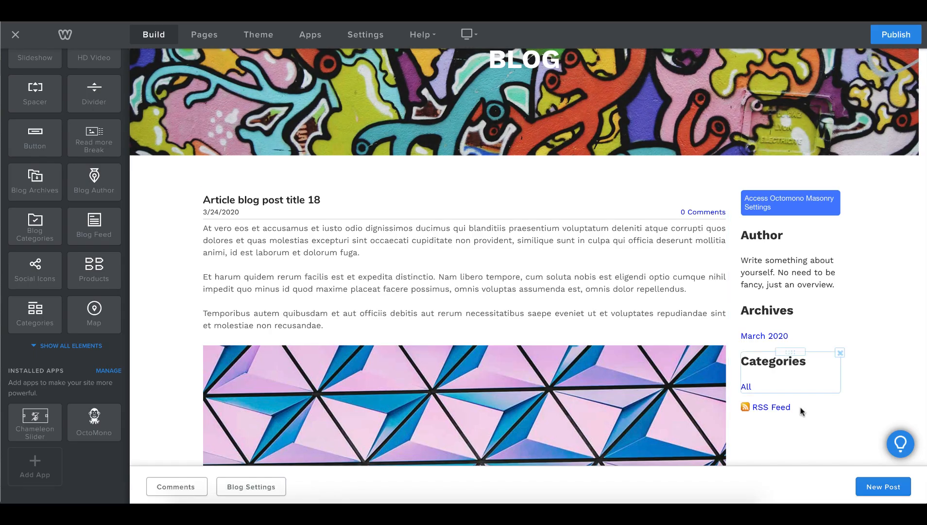
Start a new blog post in the site editor and title it "Post example 19".
click(884, 486)
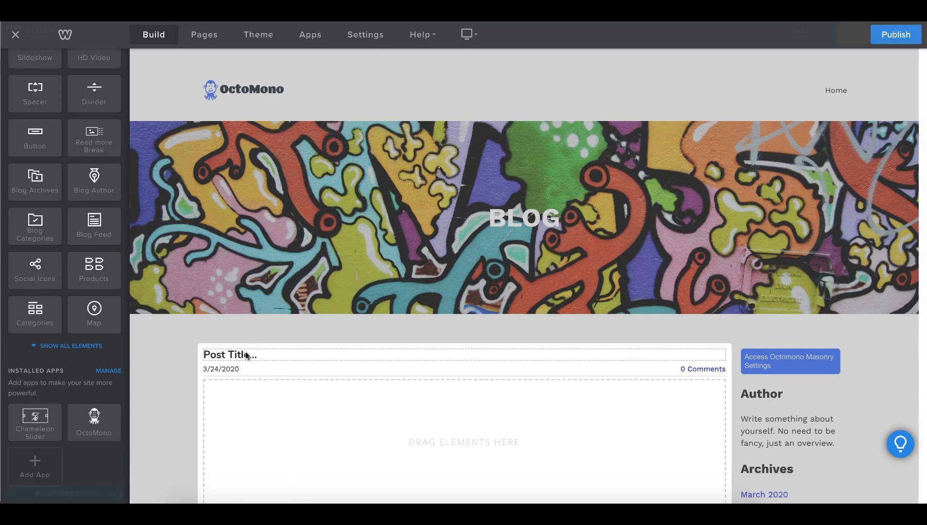
click(247, 353)
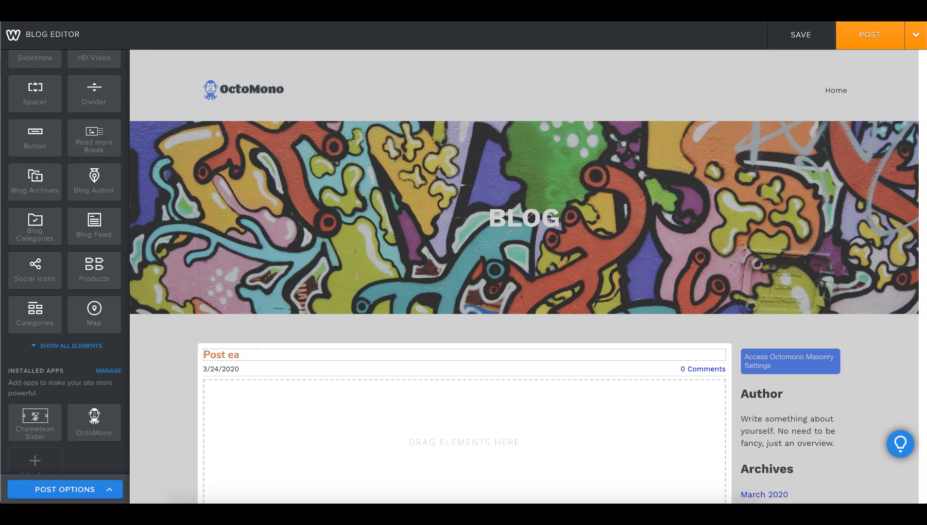
text(Post example 19)
Add a Text element to the new post's body and enter "Random text goes here".
scroll(29, 151, up, 4)
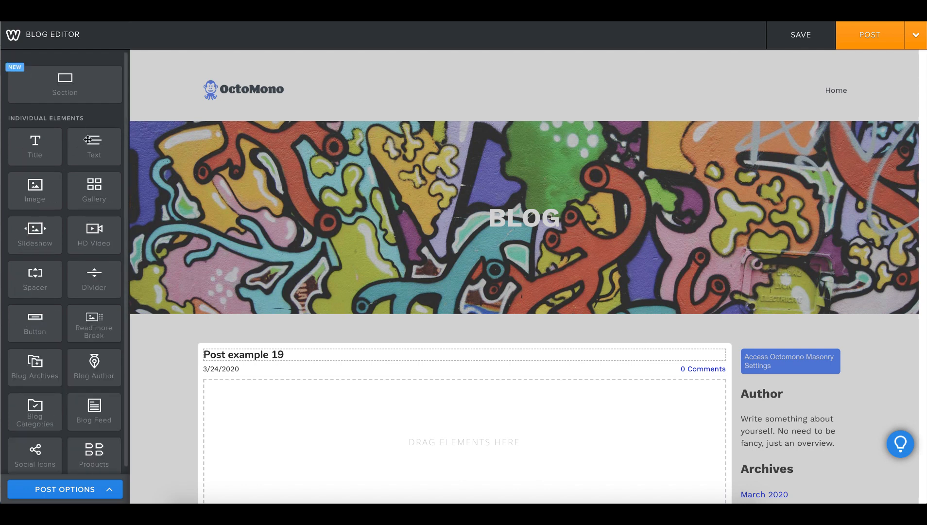
drag(93, 142, 352, 414)
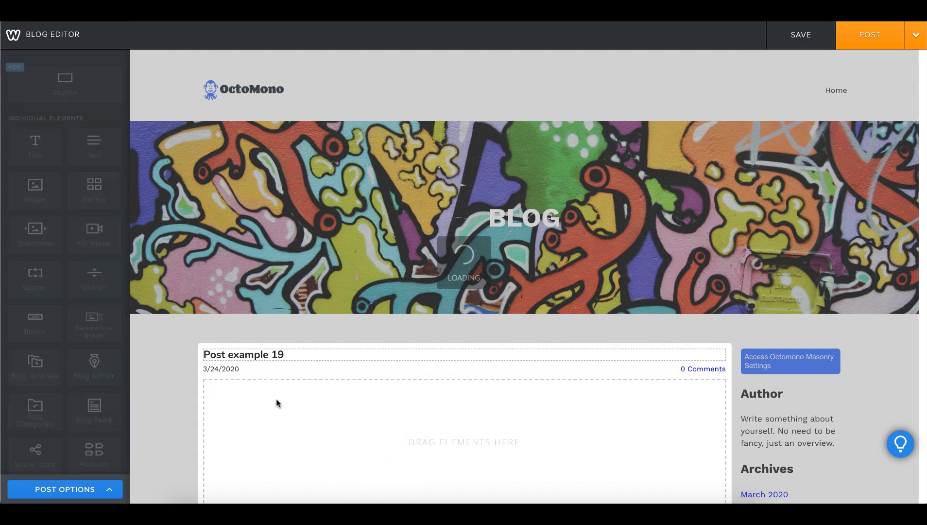
click(261, 388)
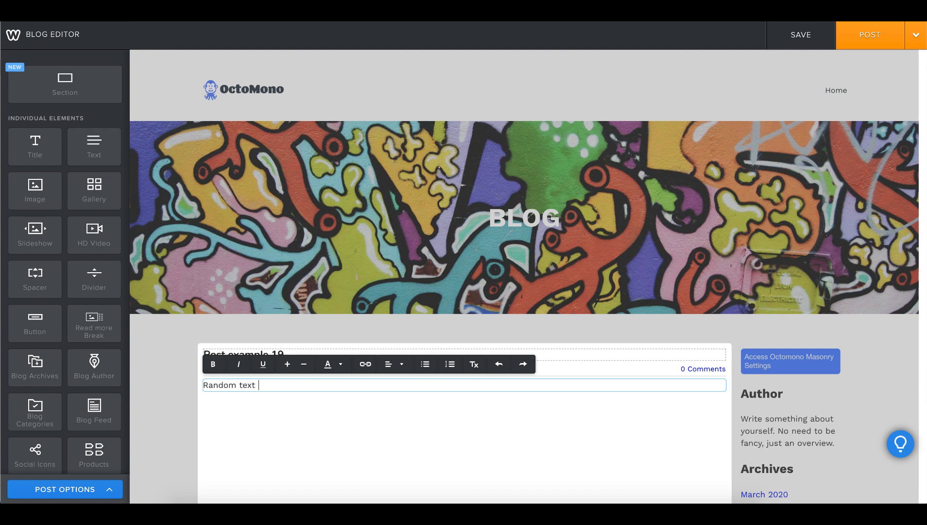
click(287, 452)
Look over the published tiles for comparison and insert a Read more Break below the post's body text.
scroll(277, 294, down, 1)
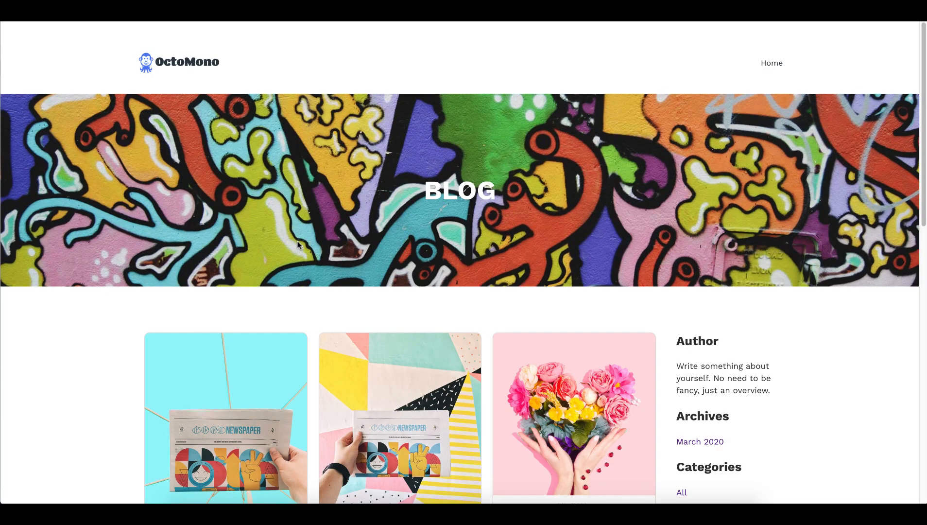
scroll(297, 240, down, 4)
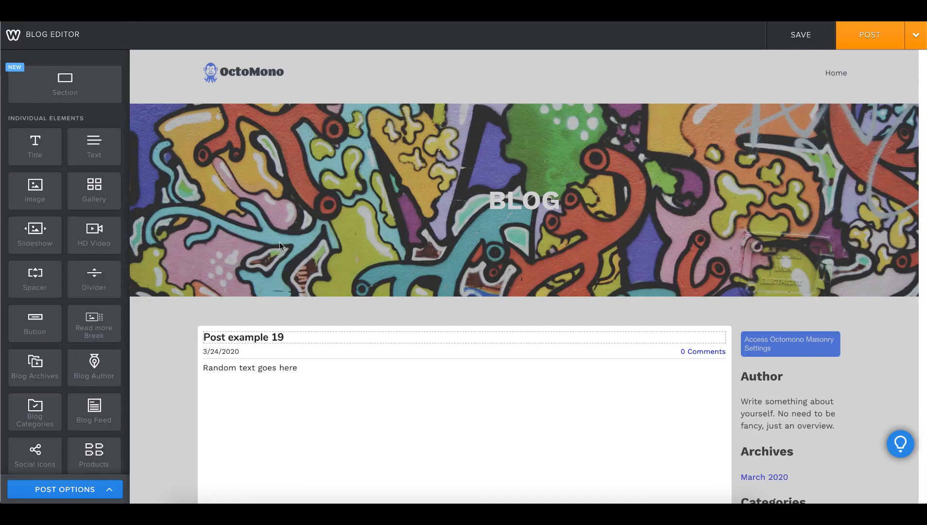
scroll(279, 244, down, 3)
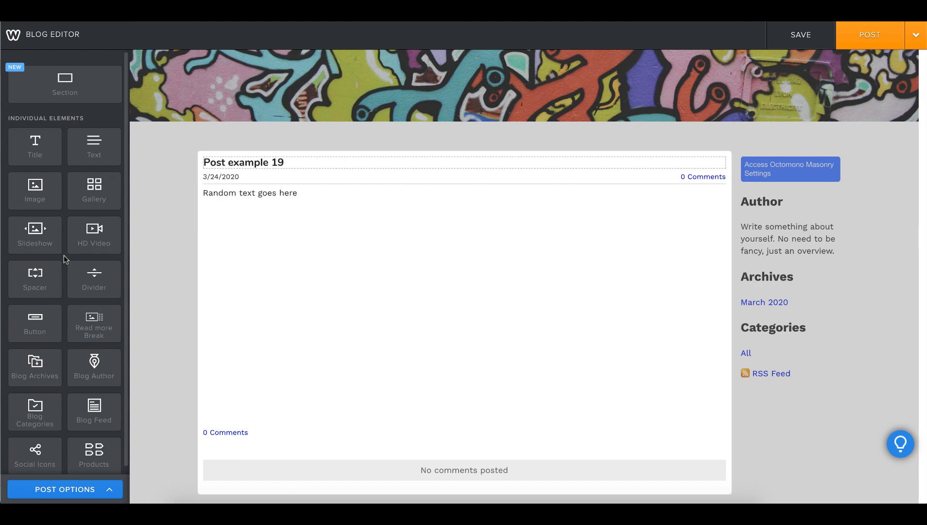
drag(91, 329, 458, 212)
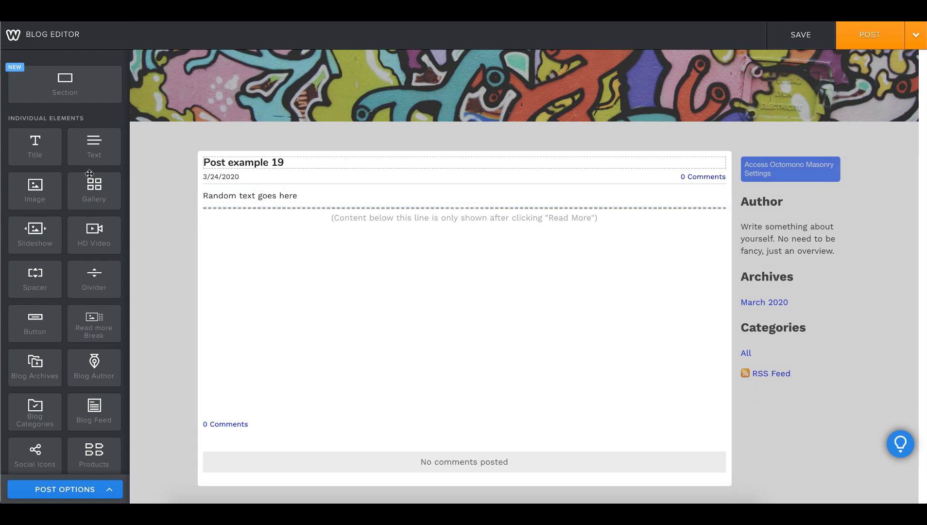
Add an Image element above the post's body text and upload blogpost20-img.jpg from the blogs folder into it.
drag(34, 192, 362, 171)
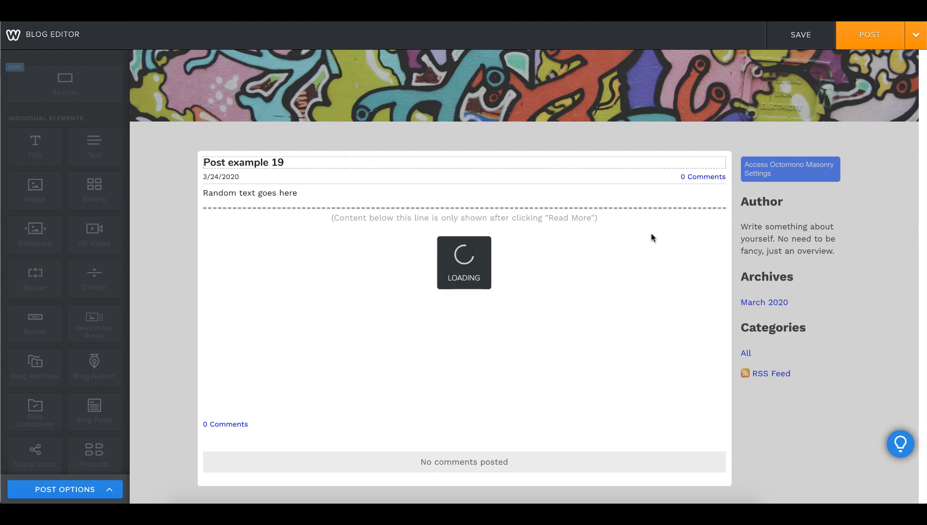
click(474, 229)
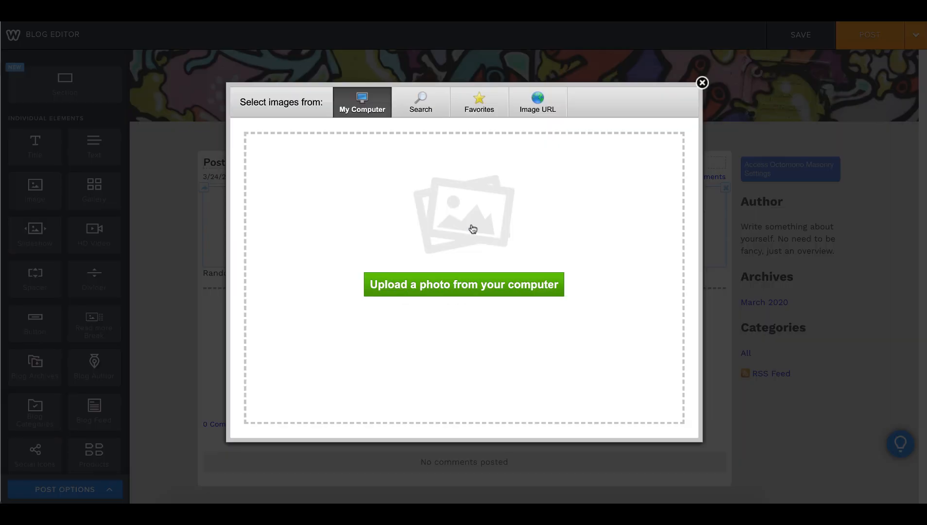
click(457, 289)
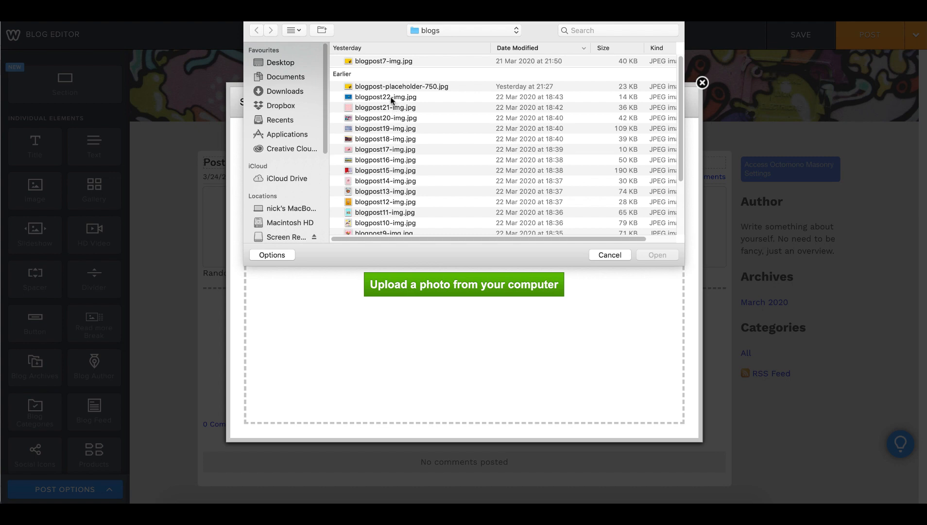
click(391, 99)
double_click(387, 118)
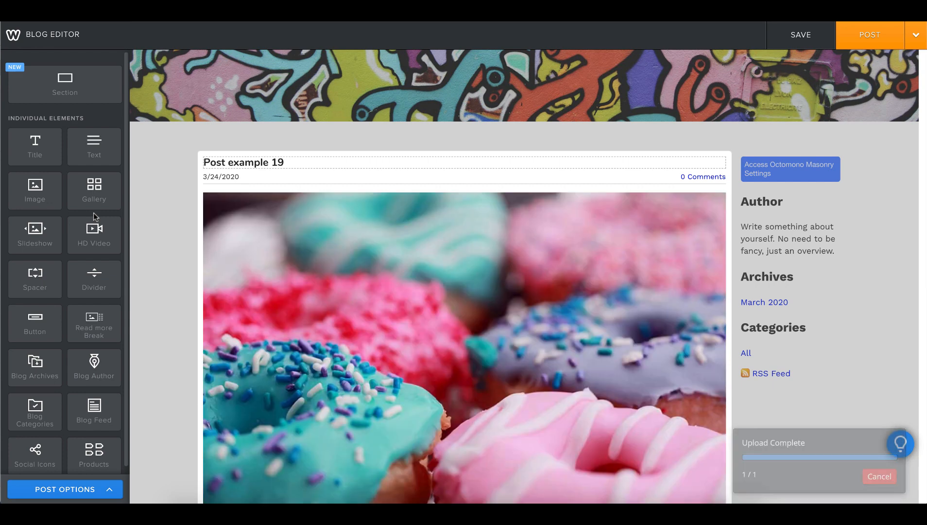
Extend the body text below the image with the line "fsdf", a blank line and the line "fds".
scroll(344, 208, down, 4)
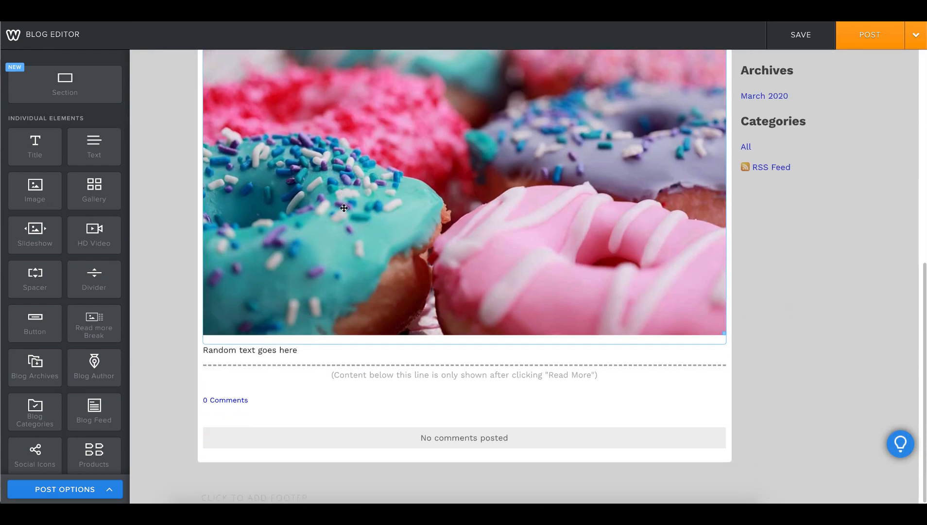
click(317, 349)
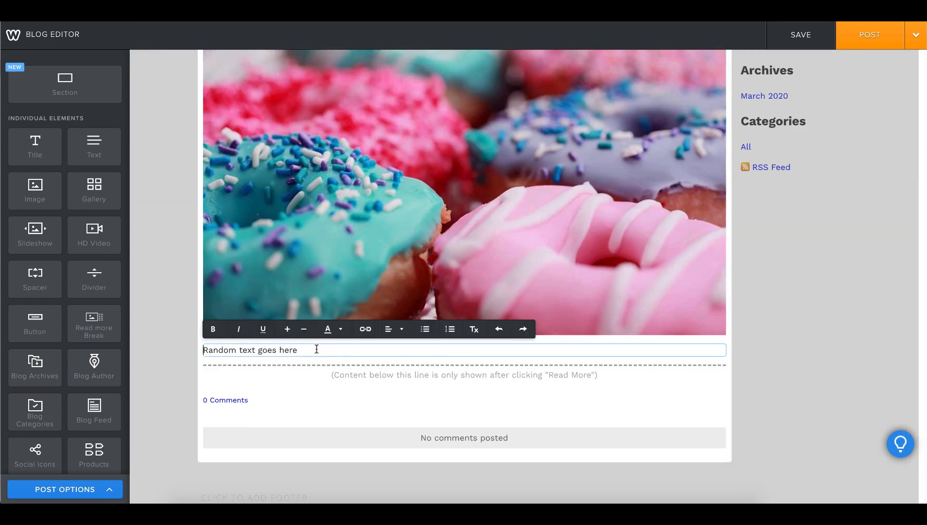
key(Return)
text(fsdf)
key(Return)
key(Return)
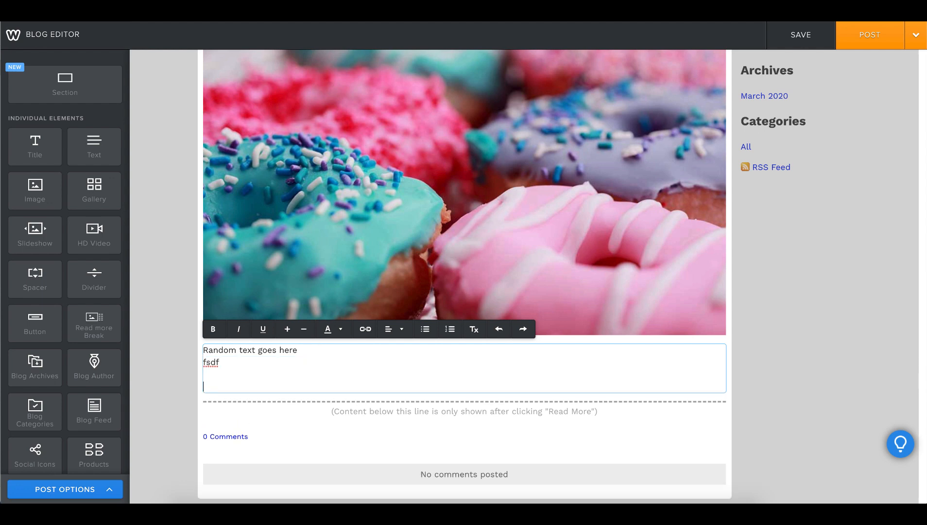
click(157, 325)
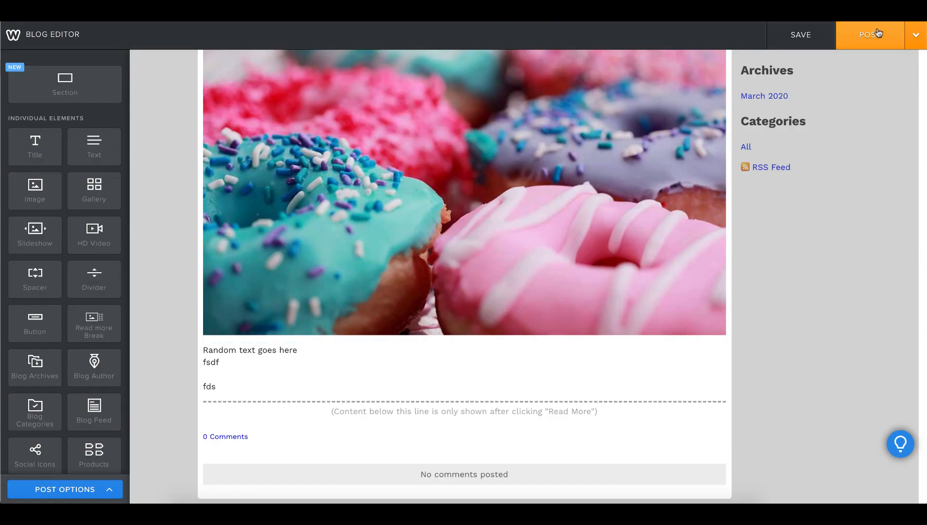
Post the new blog article, dismiss the sharing dialog and publish the site.
click(878, 34)
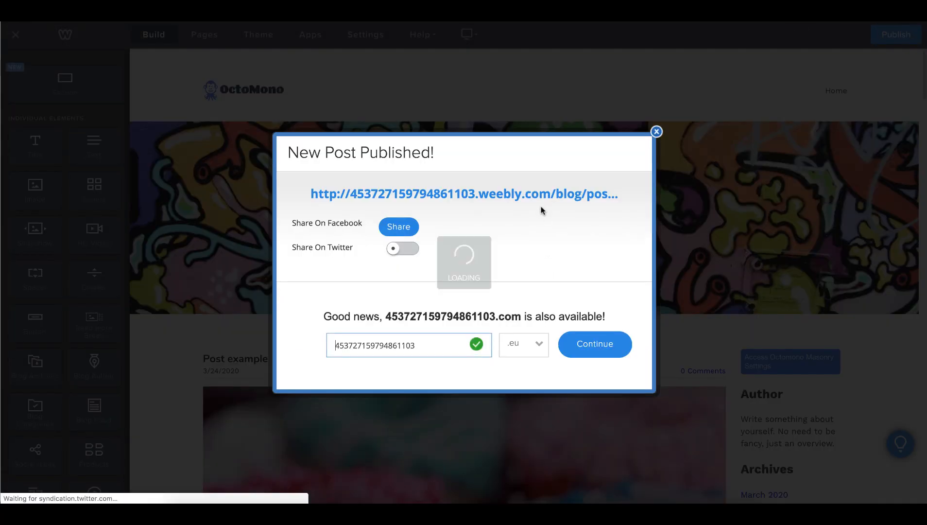
click(657, 131)
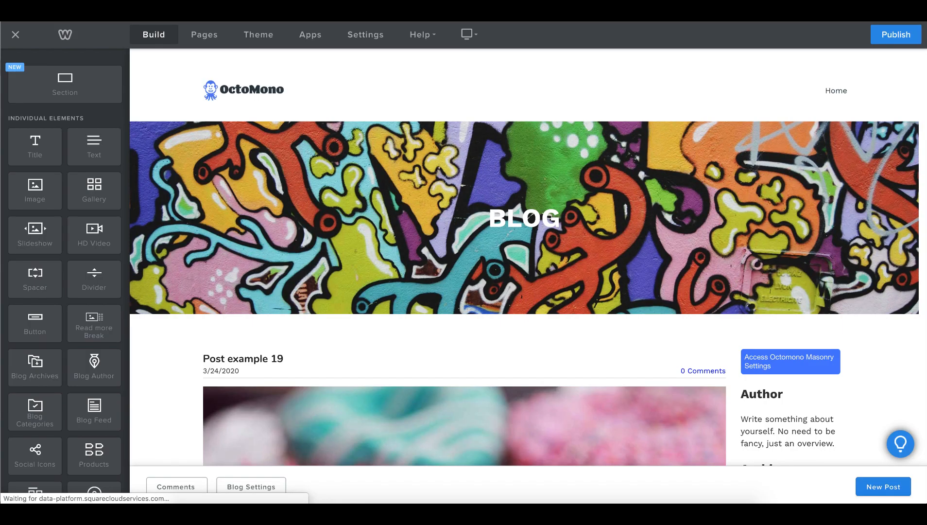
click(893, 34)
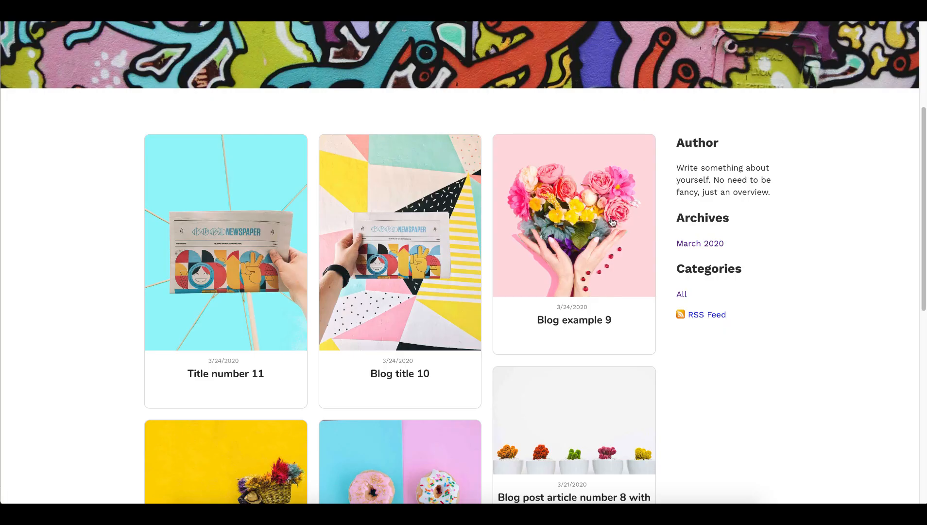
Page forward on the published blog to the newest articles and look over the first page of tiles.
scroll(461, 453, down, 9)
click(460, 452)
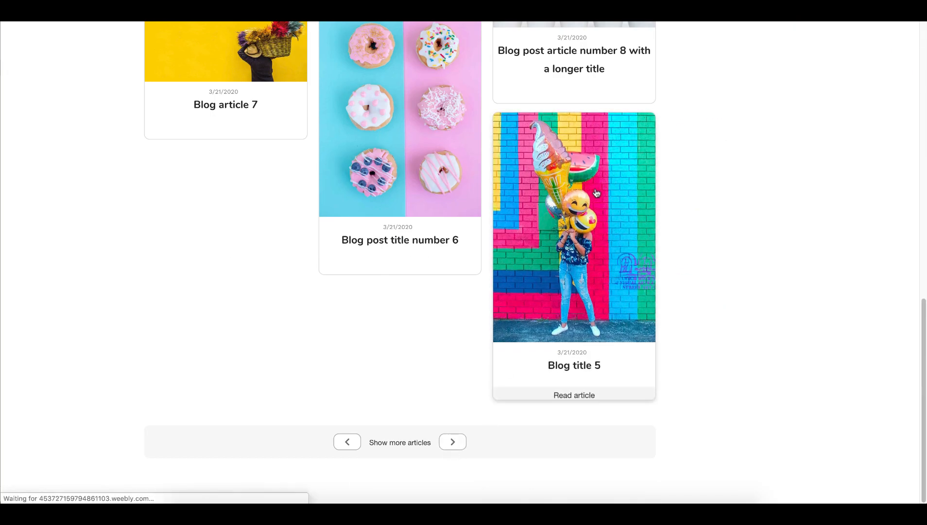
scroll(537, 114, down, 2)
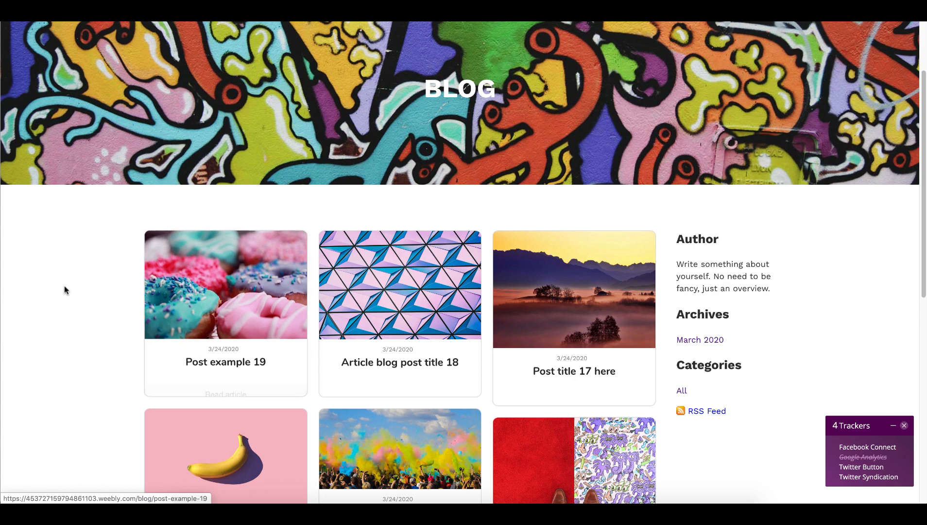
Open the Post example 19 article from its tile and review the body text below the image.
click(157, 276)
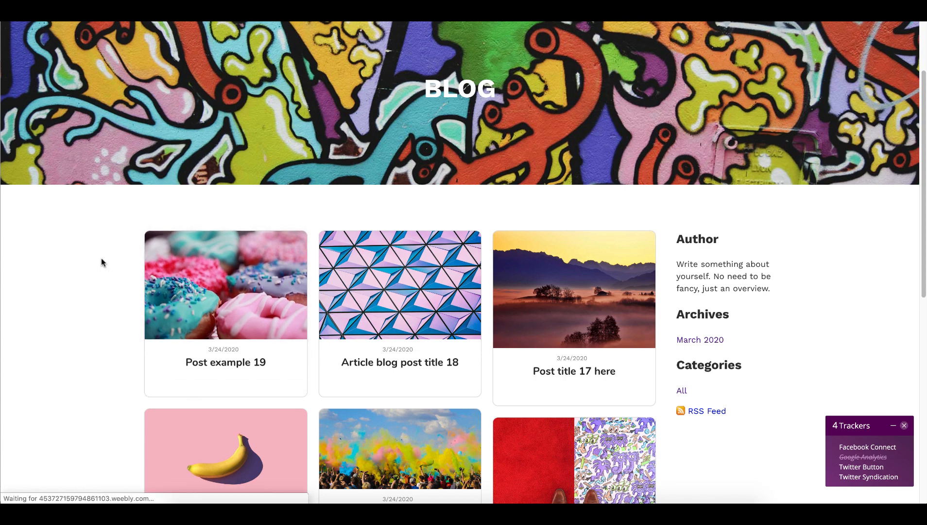
scroll(349, 186, down, 10)
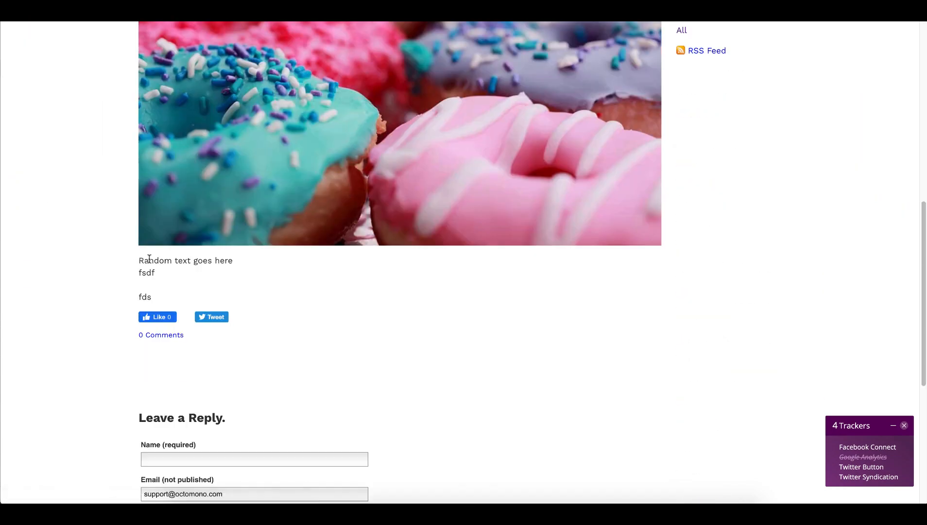
drag(149, 260, 193, 284)
click(174, 270)
triple_click(147, 272)
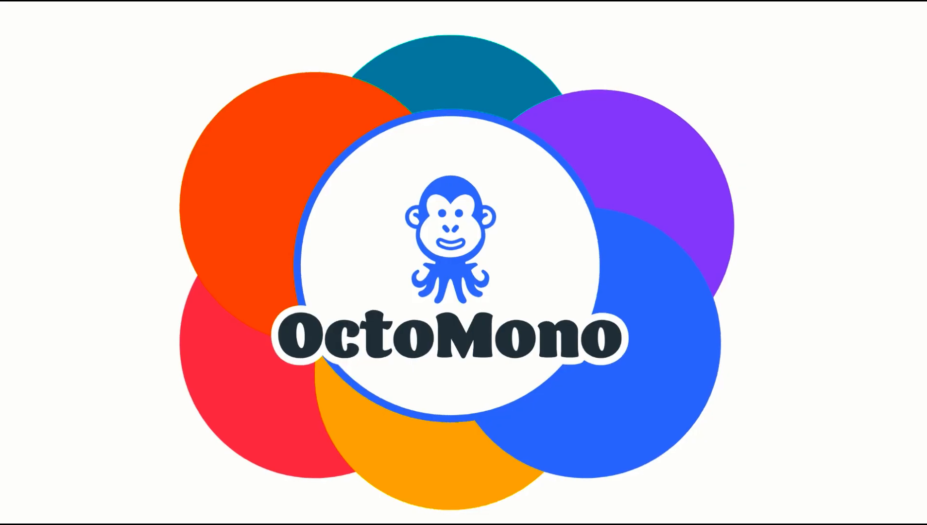